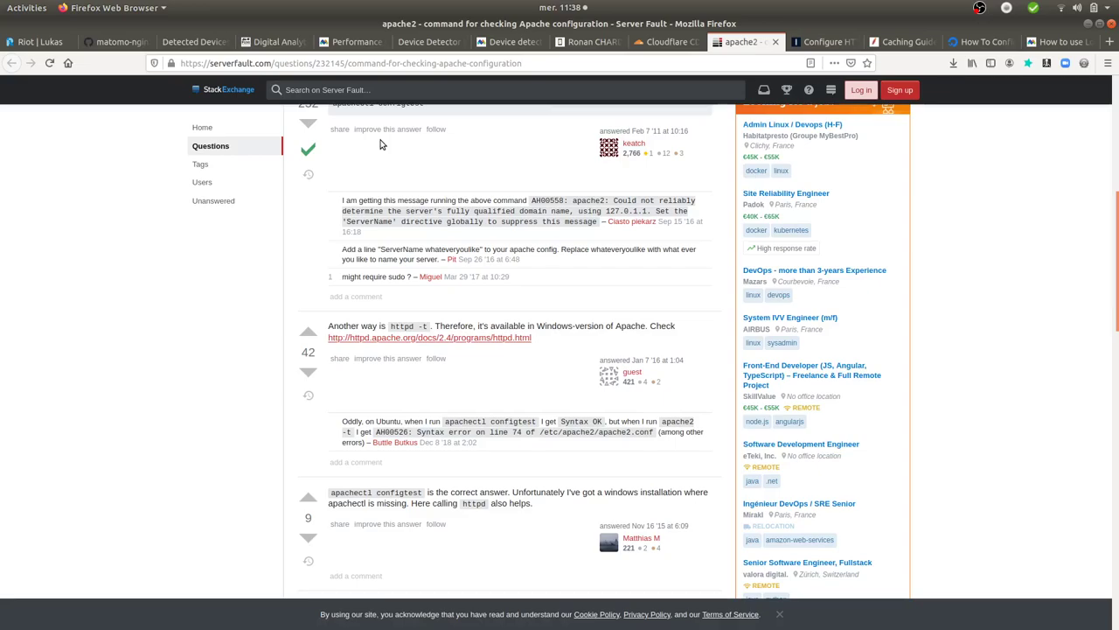
# Highlight the author credit on the Digital Analytics course page, then switch to the Matomo tracker-performance article
pyautogui.click(267, 42)
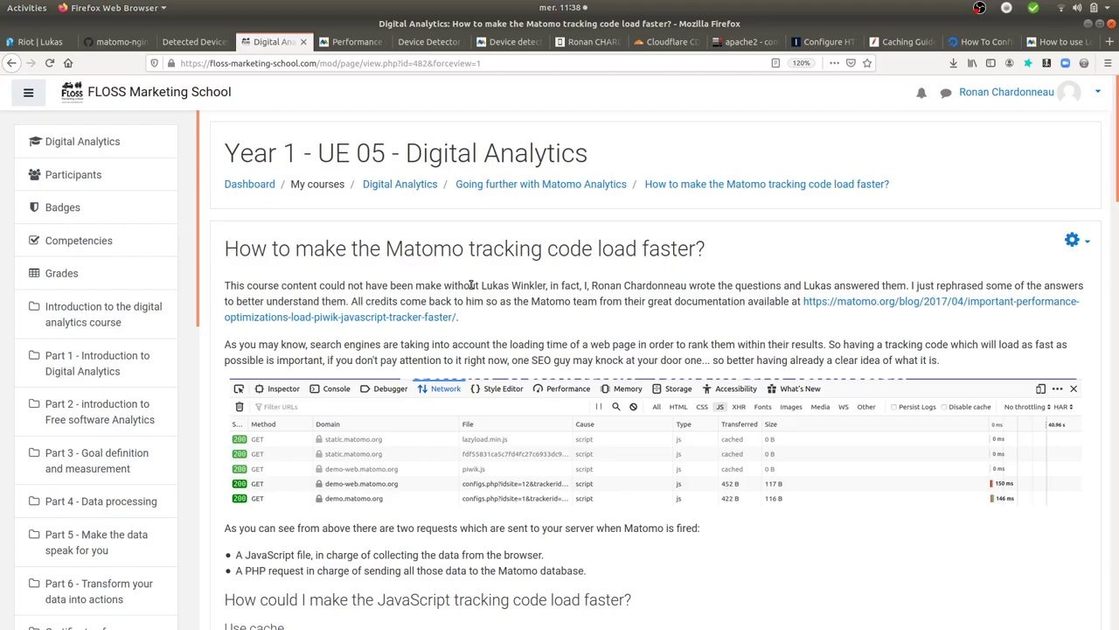
pyautogui.moveTo(481, 285); pyautogui.dragTo(549, 285)
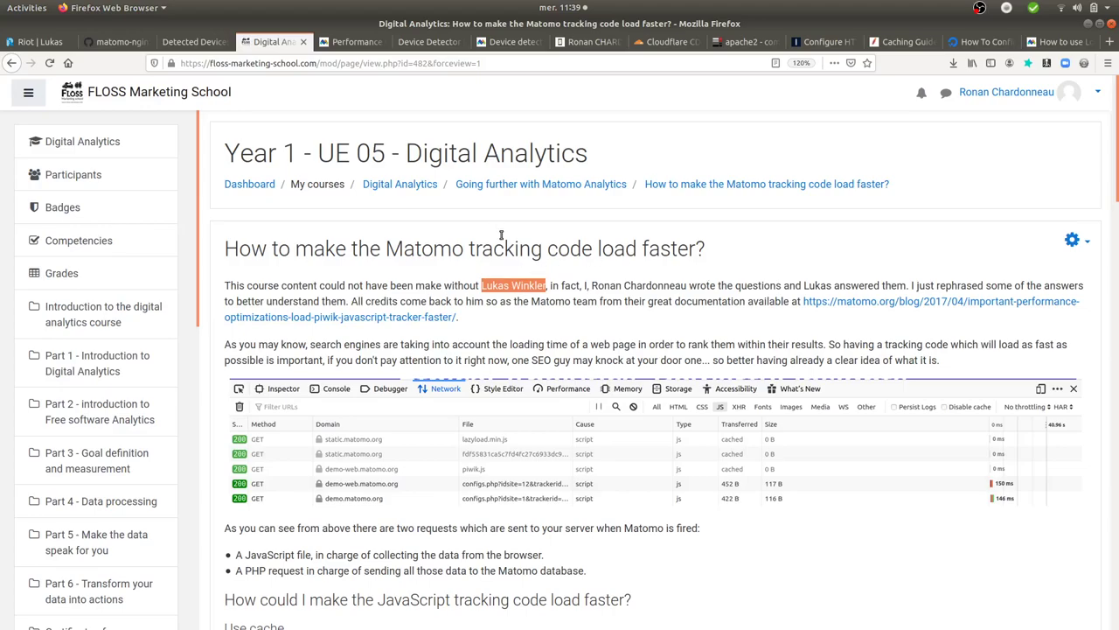
pyautogui.click(343, 41)
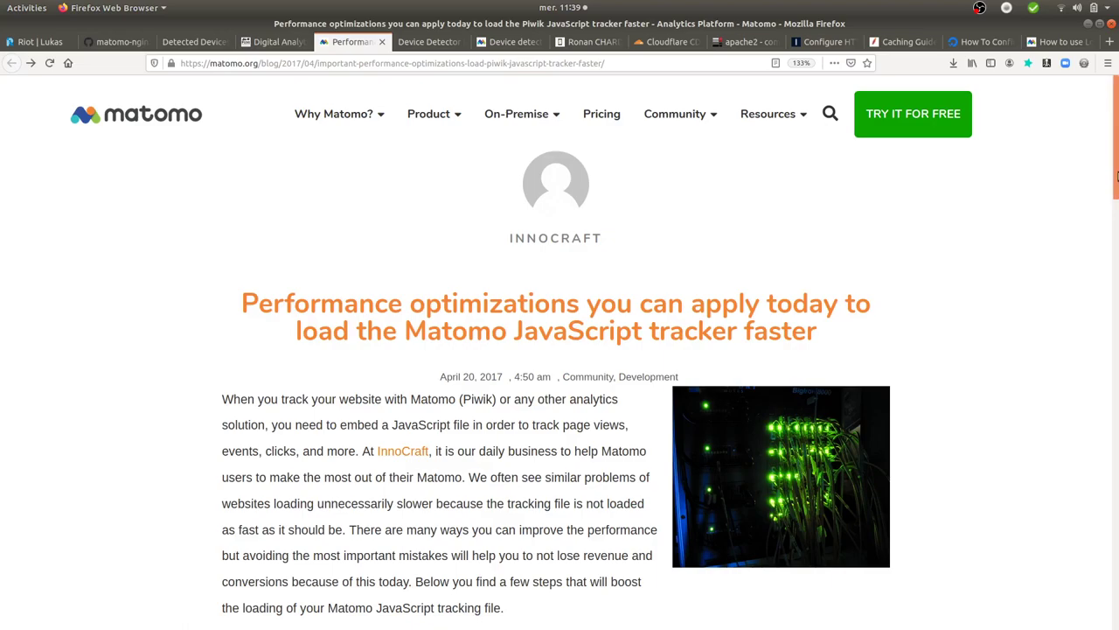
# Highlight 'Matomo JavaScript tracker faster' in the article title, then show ronan-chardonneau.fr's network requests
pyautogui.moveTo(1118, 178)
pyautogui.mouseDown()
pyautogui.moveTo(1117, 213)
pyautogui.moveTo(1117, 202)
pyautogui.mouseUp()
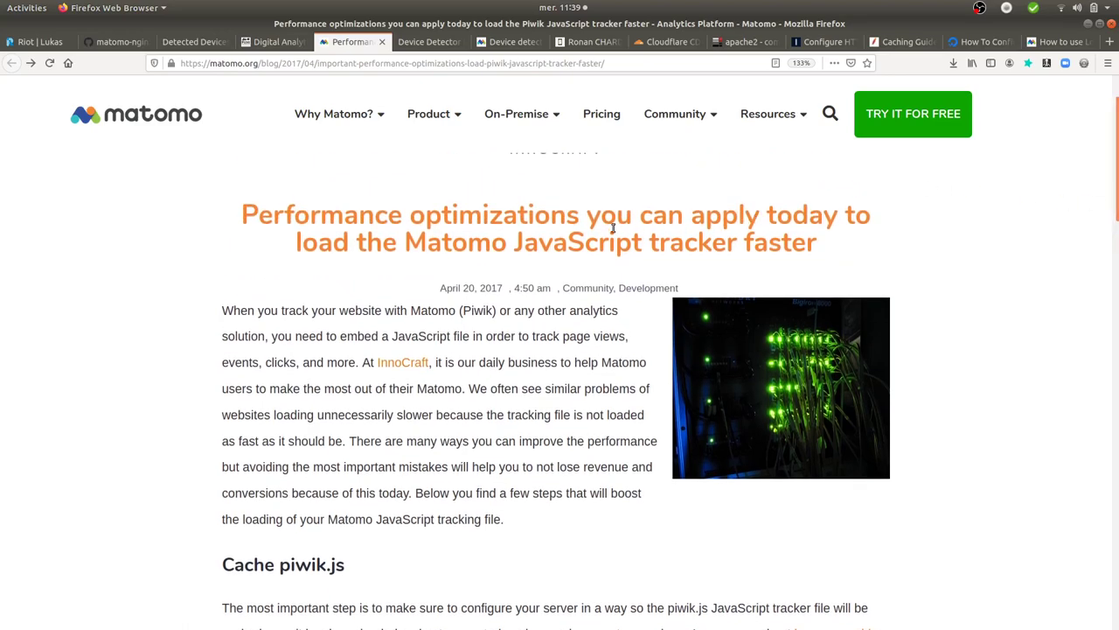
pyautogui.moveTo(409, 245); pyautogui.dragTo(816, 245)
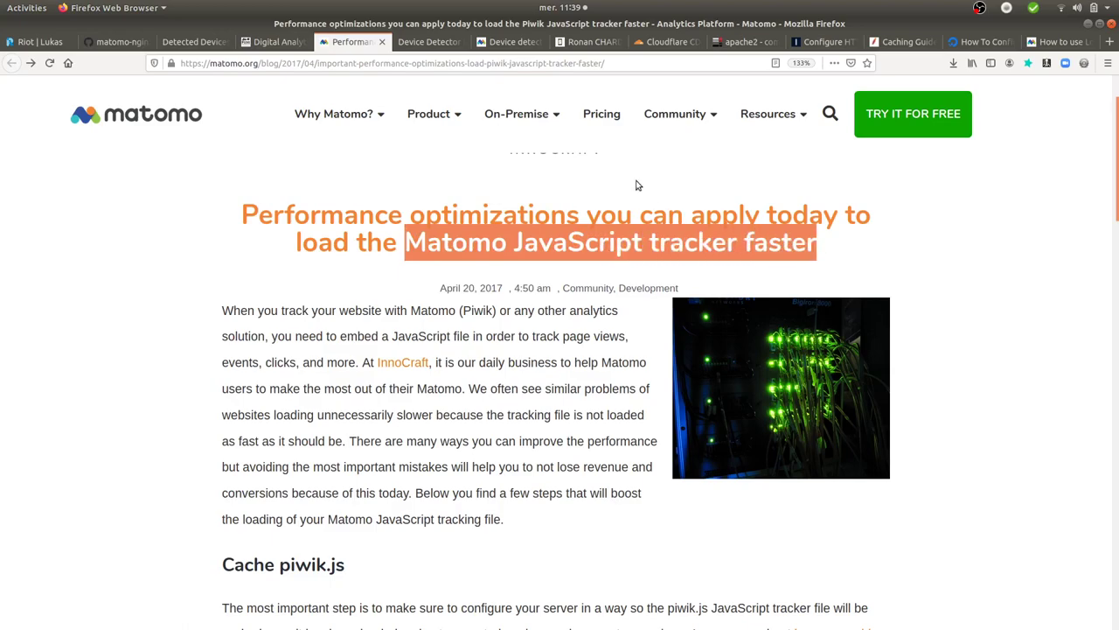
pyautogui.click(579, 41)
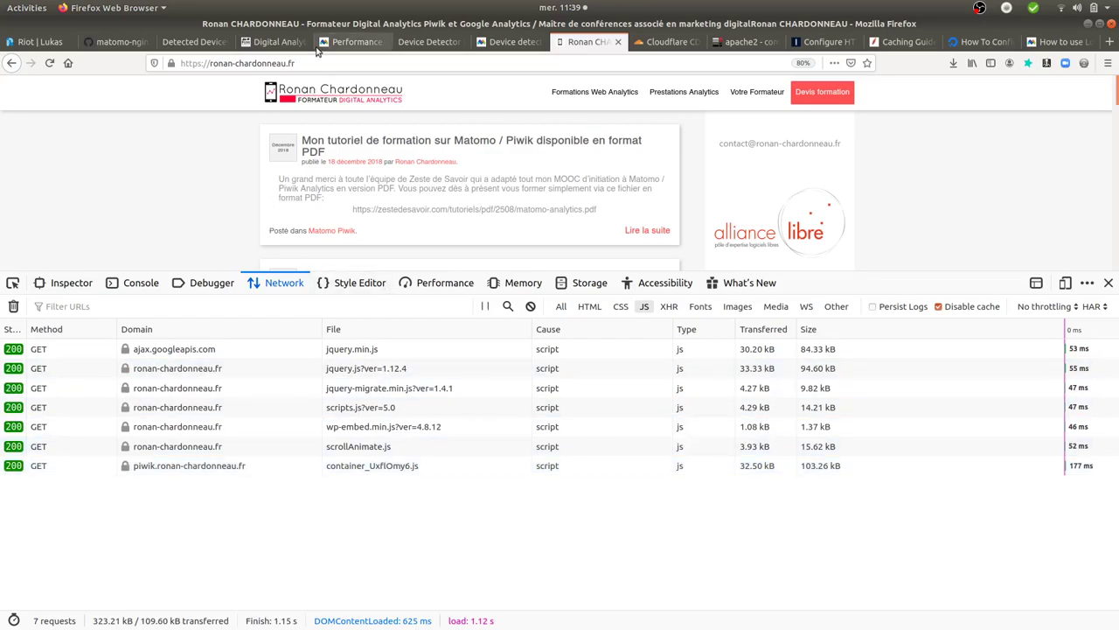
# Scroll the Digital Analytics course page down to its 'Use cache' heading
pyautogui.click(275, 43)
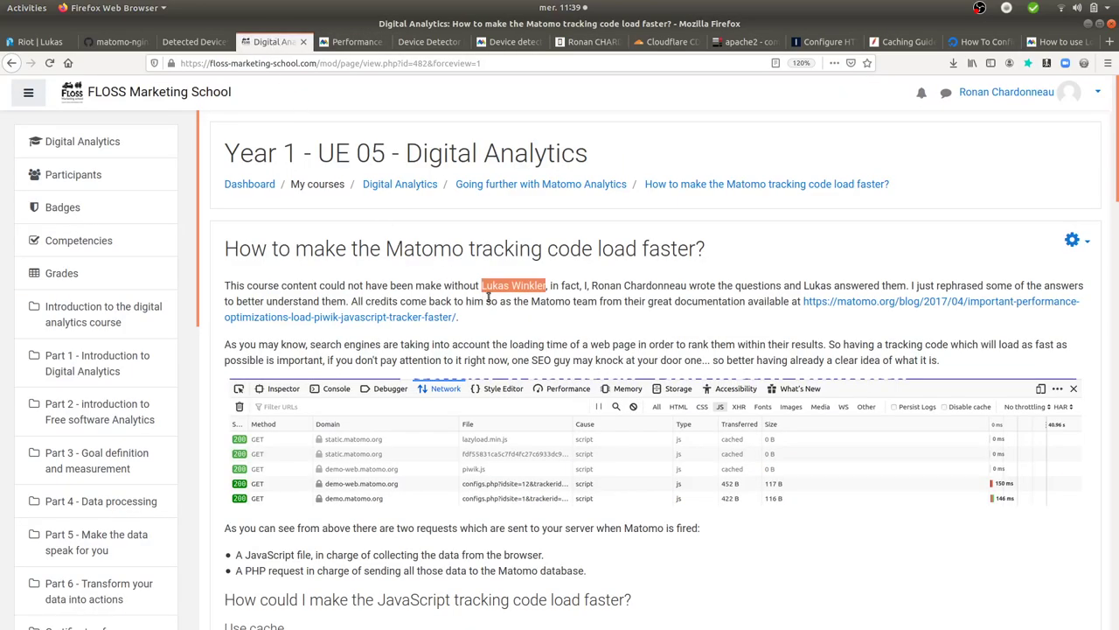
pyautogui.scroll(-5, 488, 298)
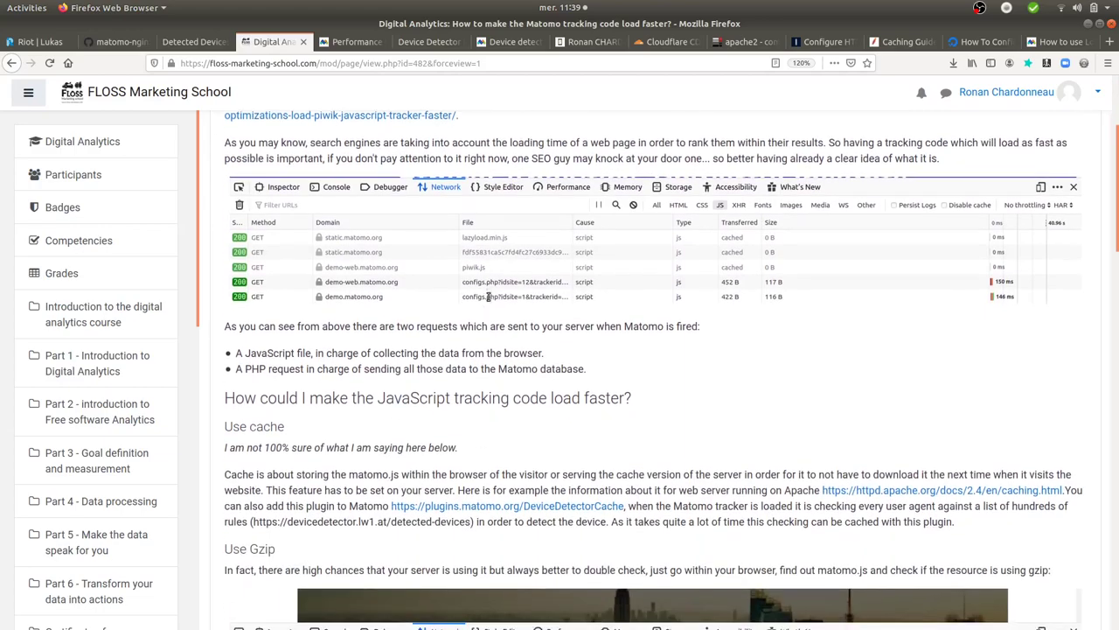
pyautogui.scroll(-1, 488, 300)
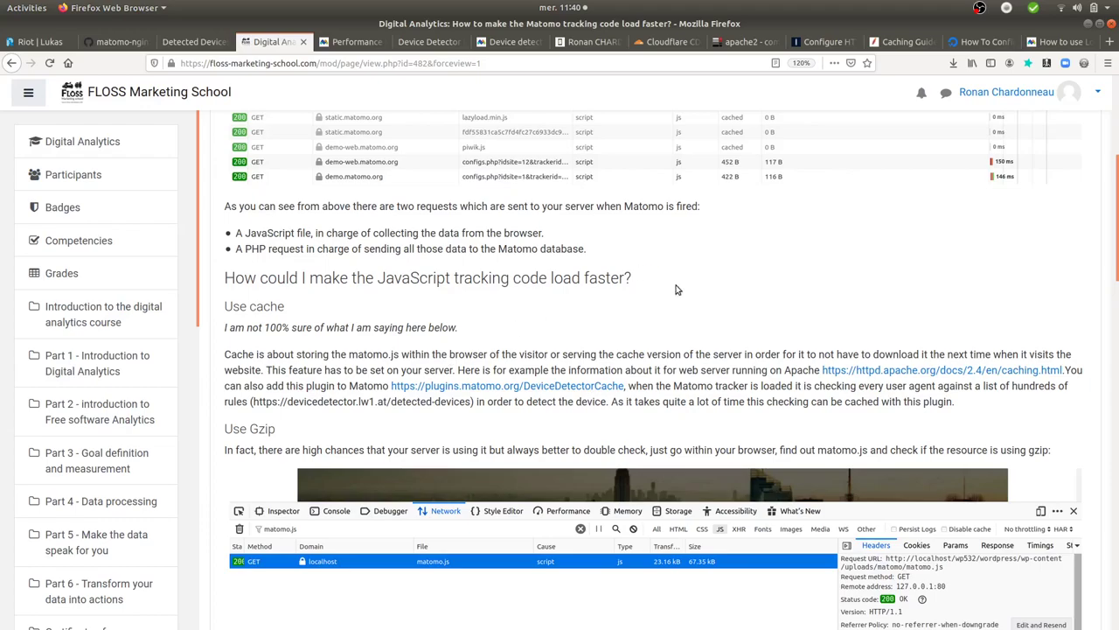
# Uncheck Disable cache and reload ronan-chardonneau.fr so its seven scripts load as 304 cached
pyautogui.click(570, 41)
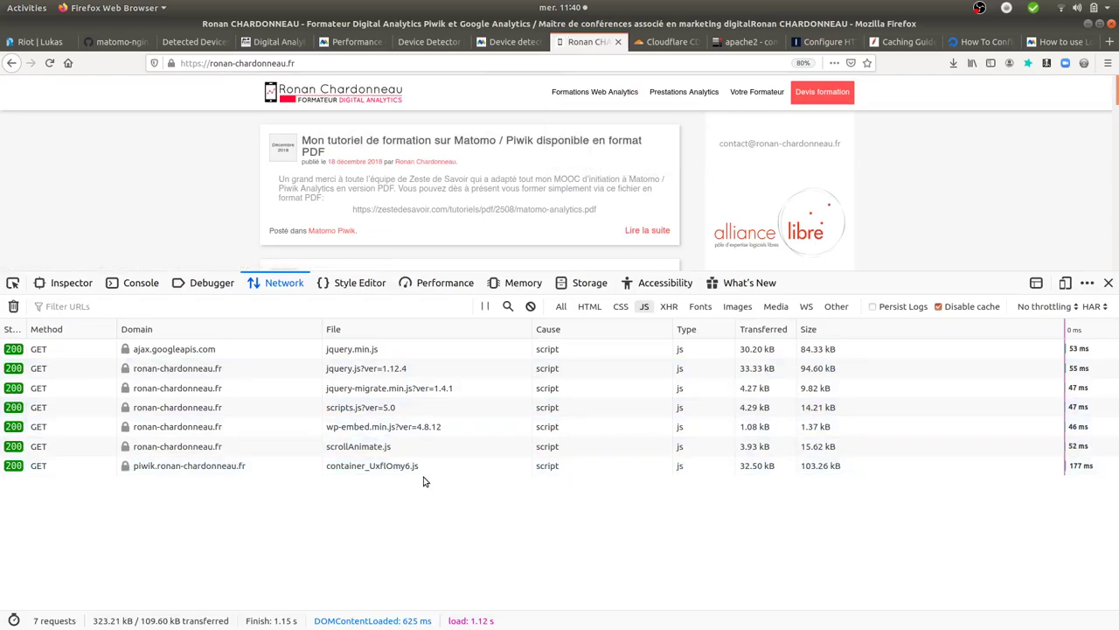
pyautogui.click(52, 64)
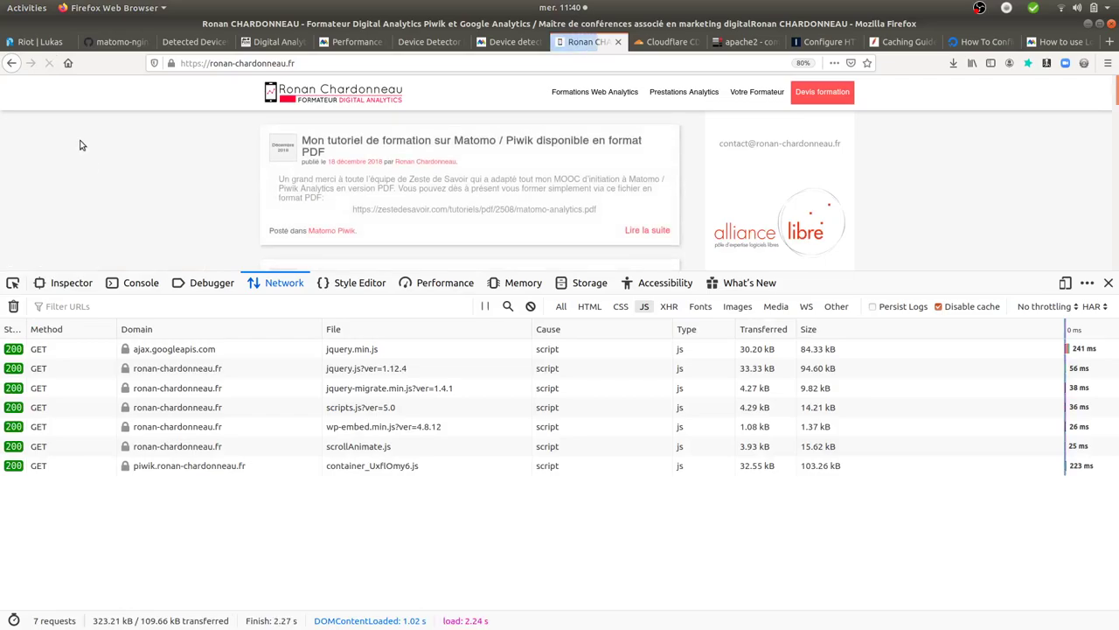
pyautogui.click(49, 62)
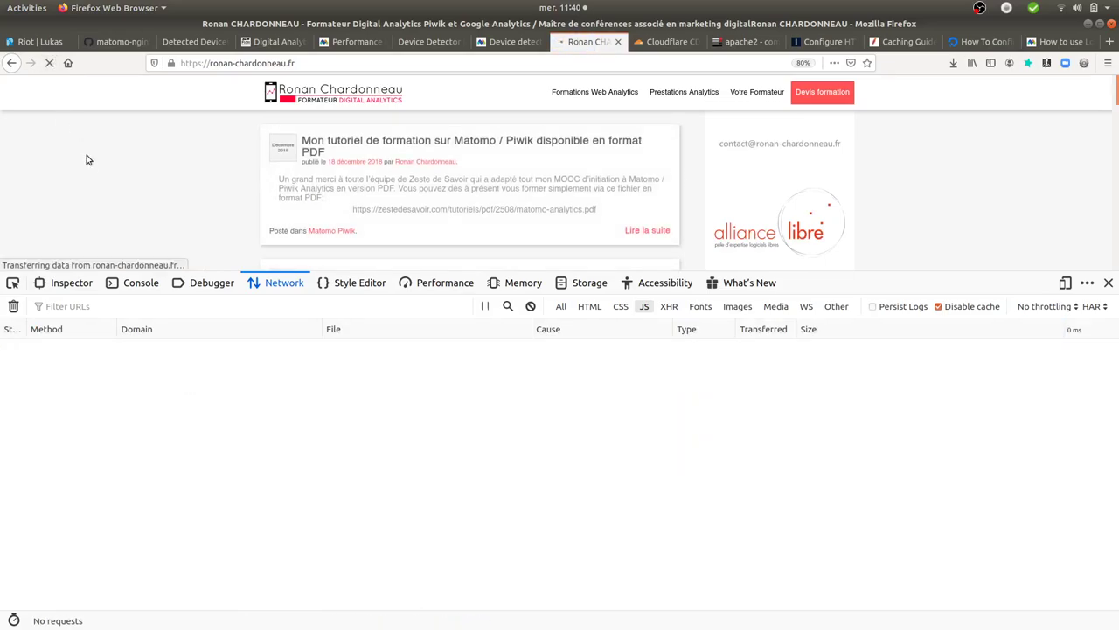
pyautogui.click(939, 307)
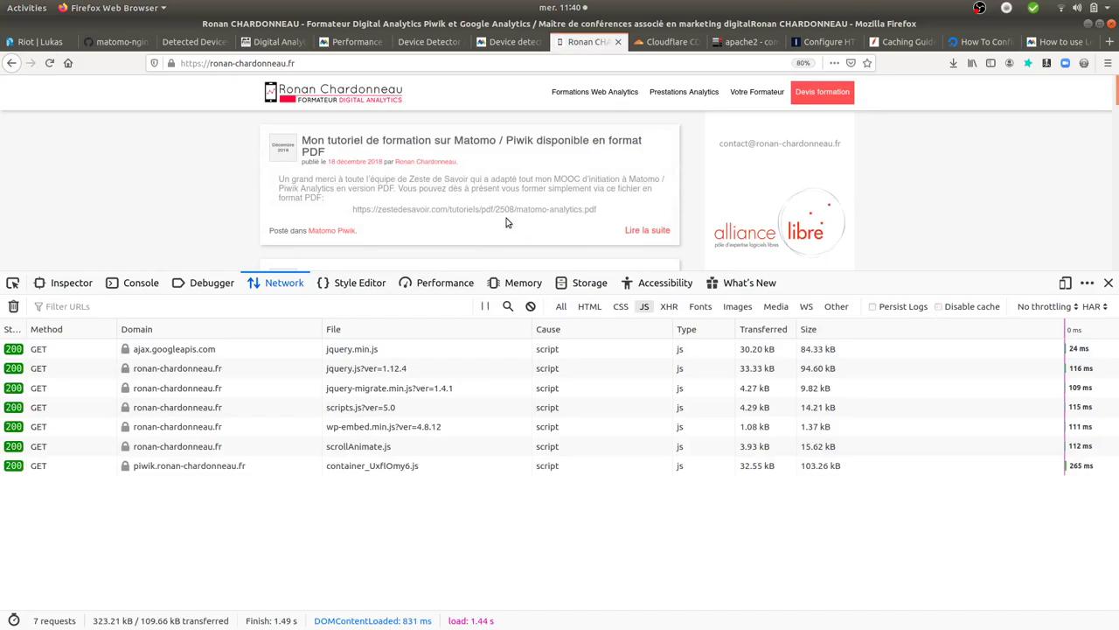
pyautogui.click(49, 63)
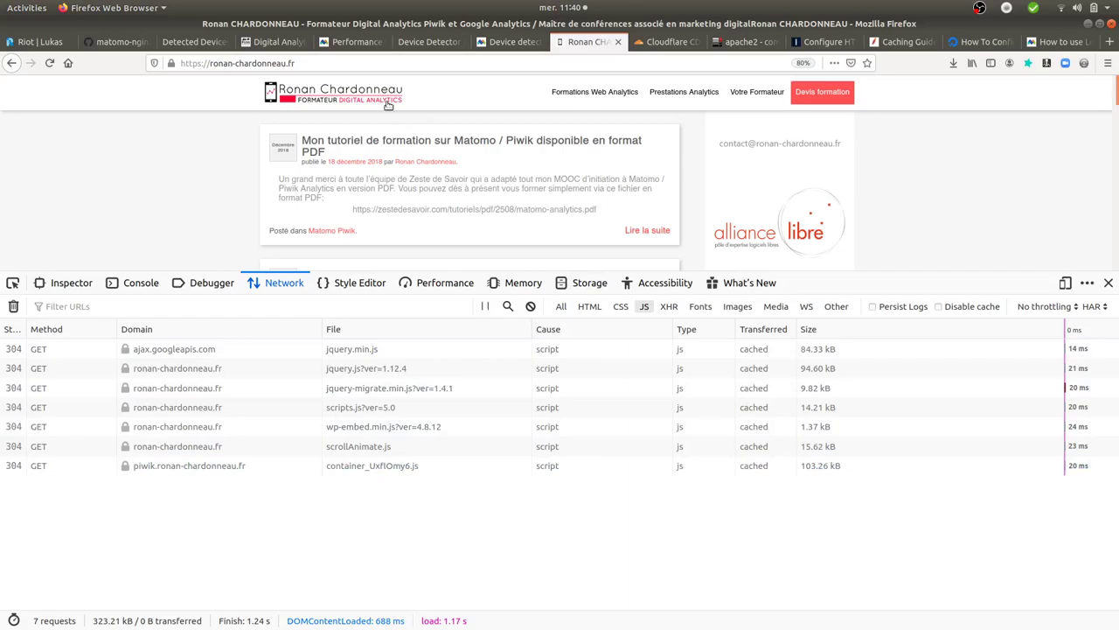
pyautogui.click(256, 43)
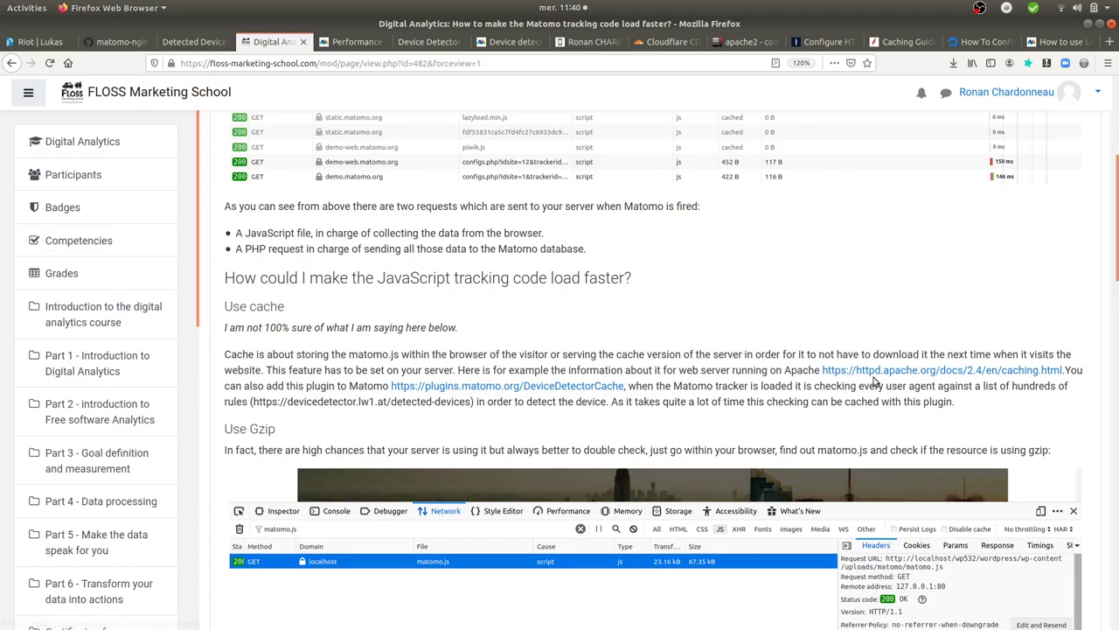
pyautogui.click(806, 46)
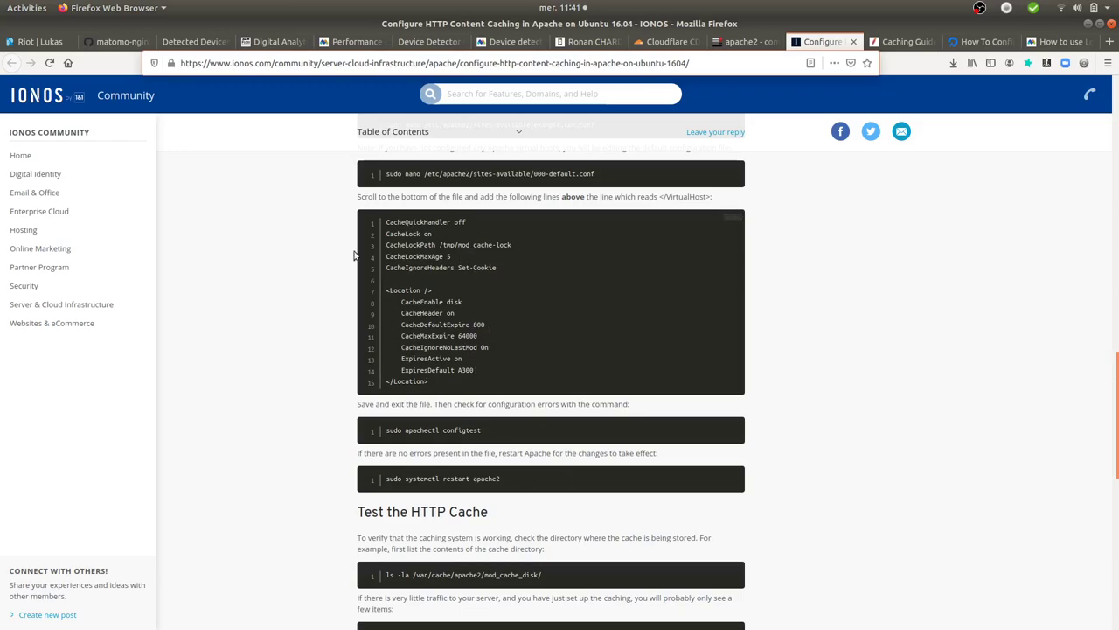
pyautogui.click(279, 42)
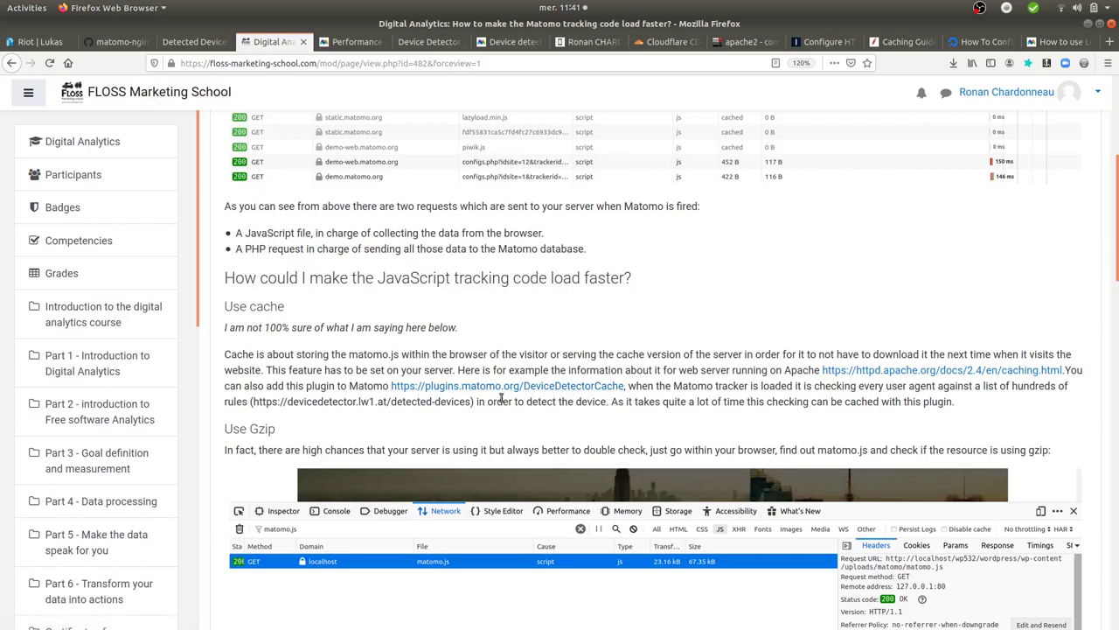
# Search the Matomo Manage Plugins list for 'cach' to find the DeviceDetectorCache plugin
pyautogui.click(503, 41)
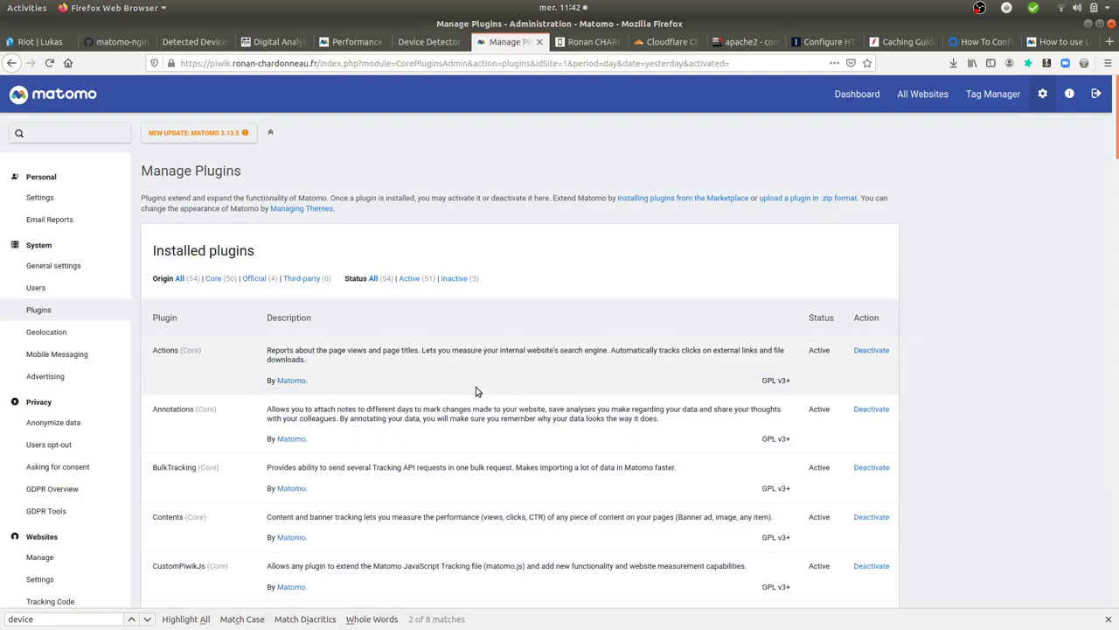
pyautogui.hotkey('ctrl', 'f')
pyautogui.write('cach')
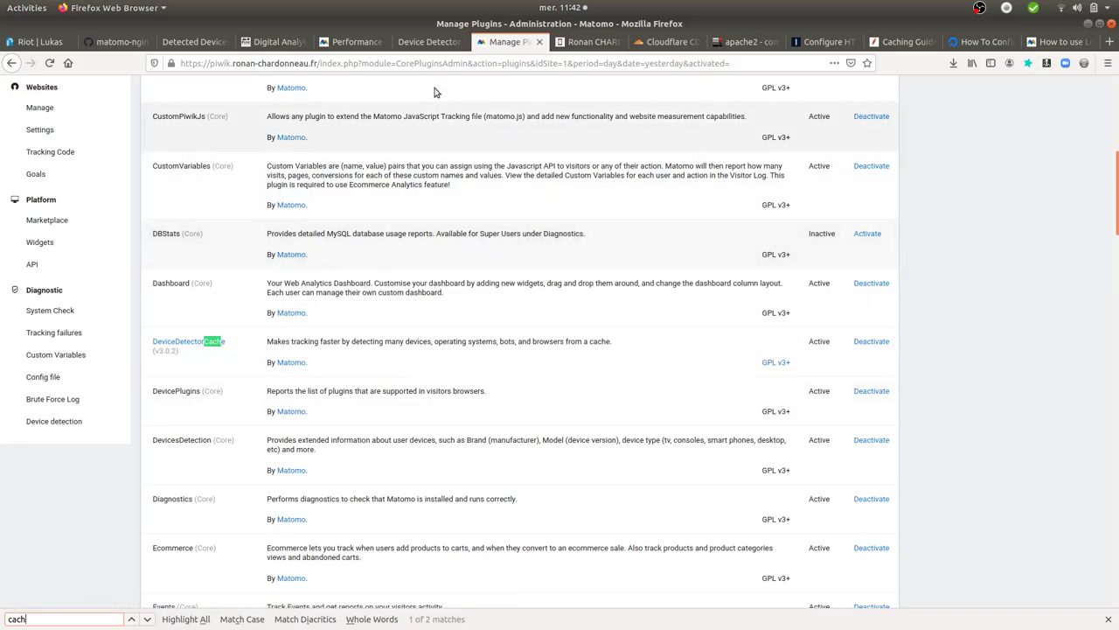
# View the Device Detector Cache marketplace page, then return to ronan-chardonneau.fr's cached network results
pyautogui.click(424, 42)
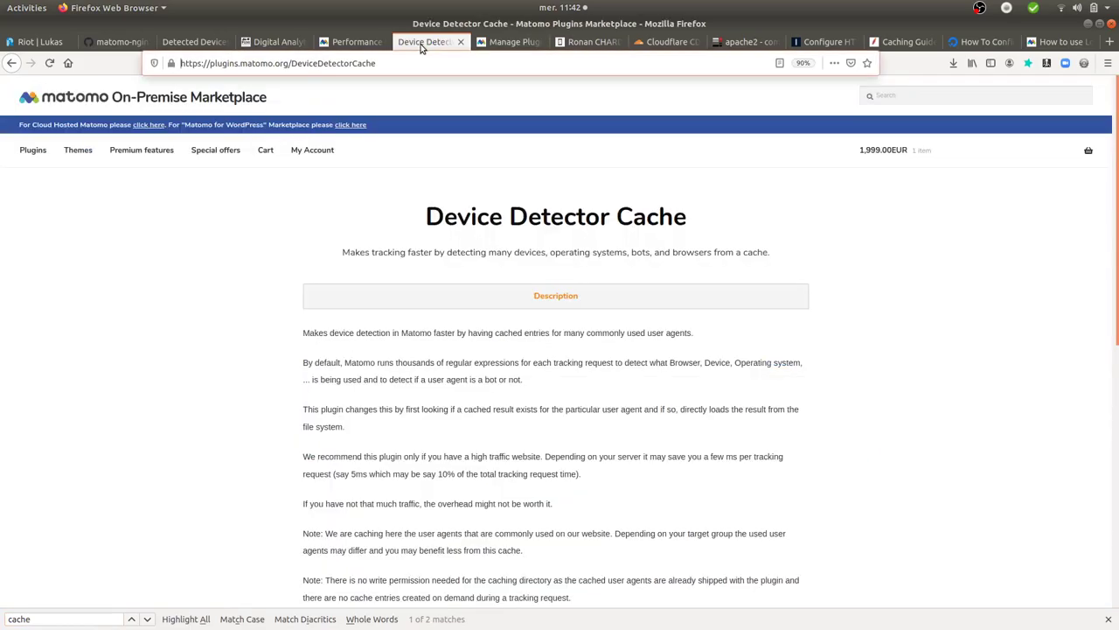
pyautogui.click(358, 42)
pyautogui.click(276, 42)
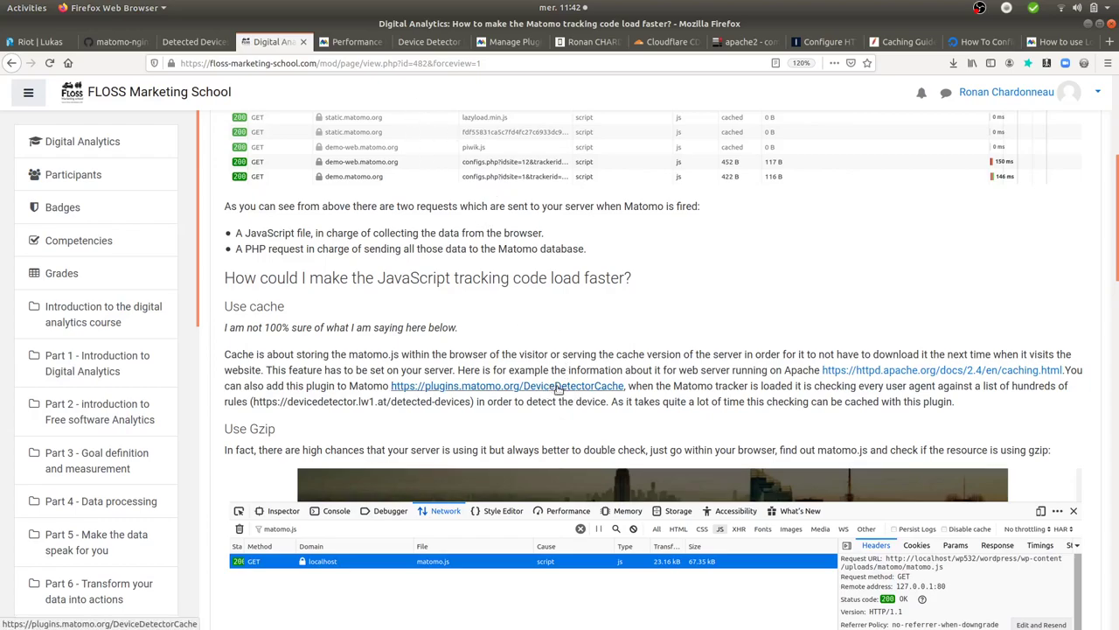
pyautogui.click(582, 42)
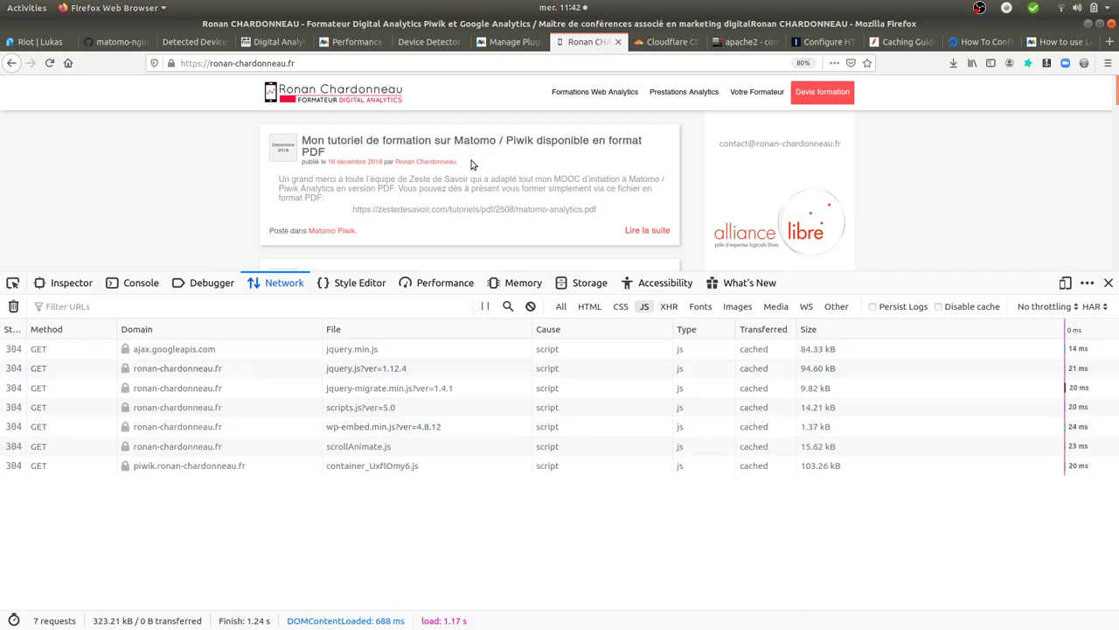
# Scroll the course page to the Use Gzip section and highlight its heading
pyautogui.click(354, 41)
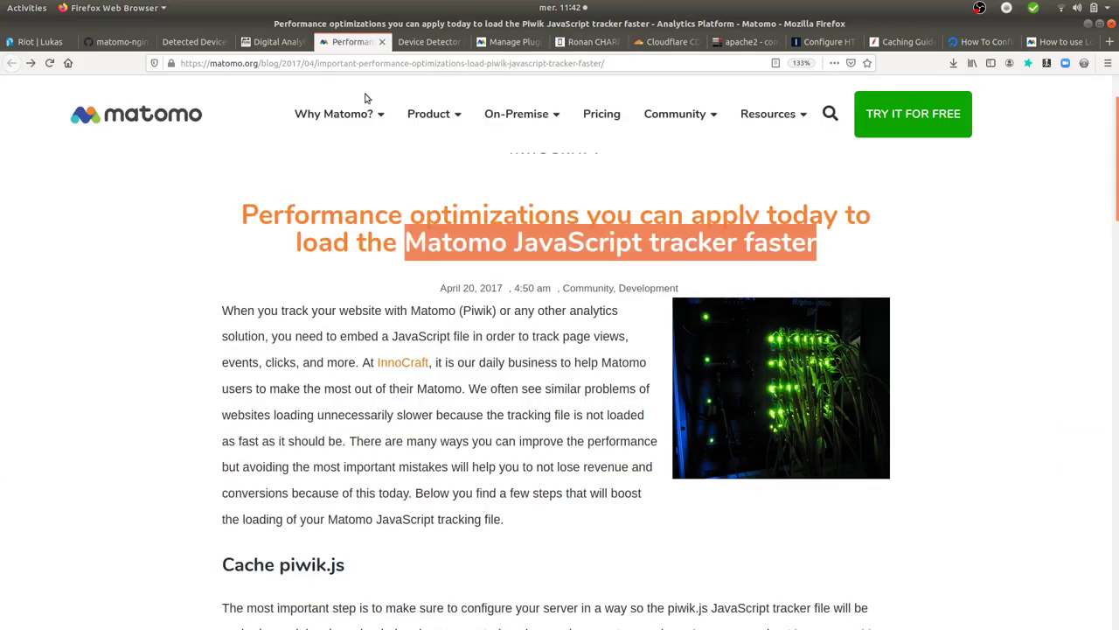
pyautogui.click(262, 41)
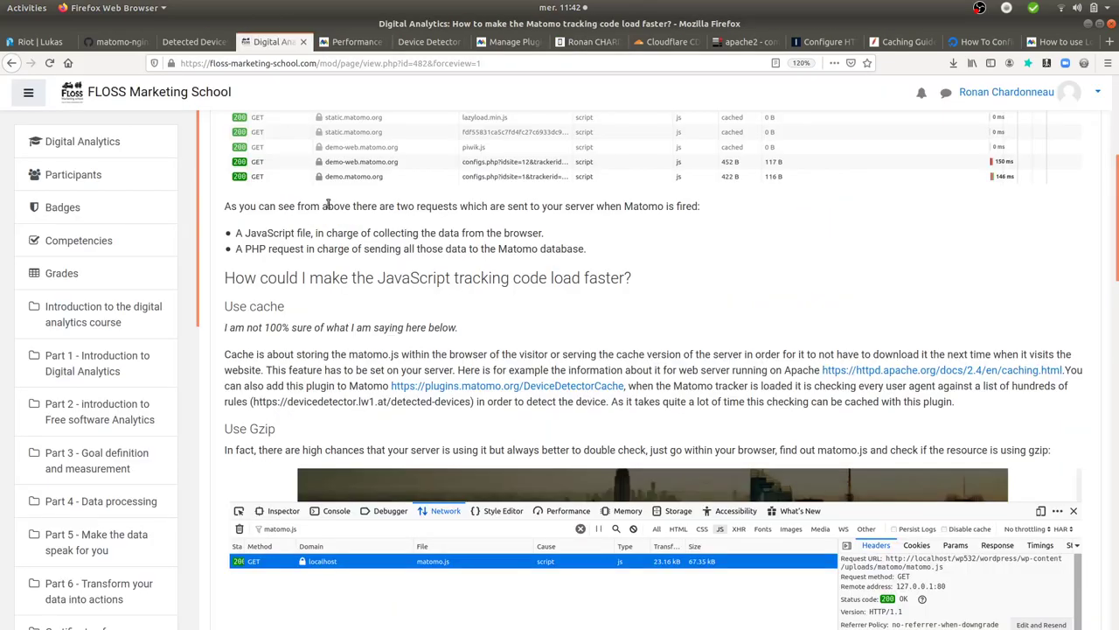
pyautogui.scroll(-3, 383, 280)
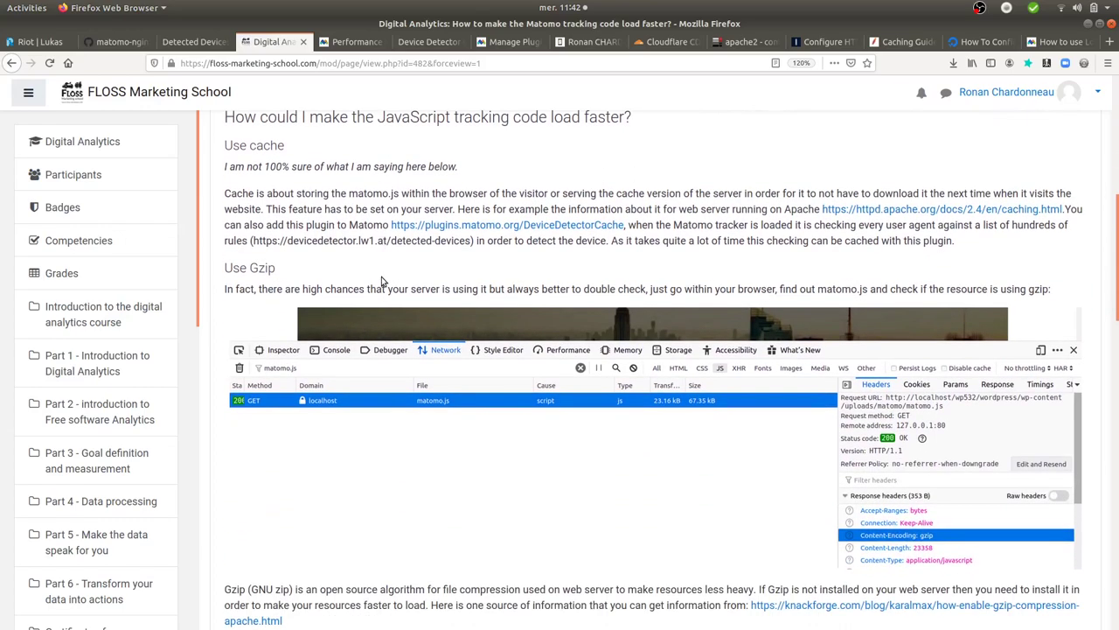
pyautogui.scroll(-2, 382, 280)
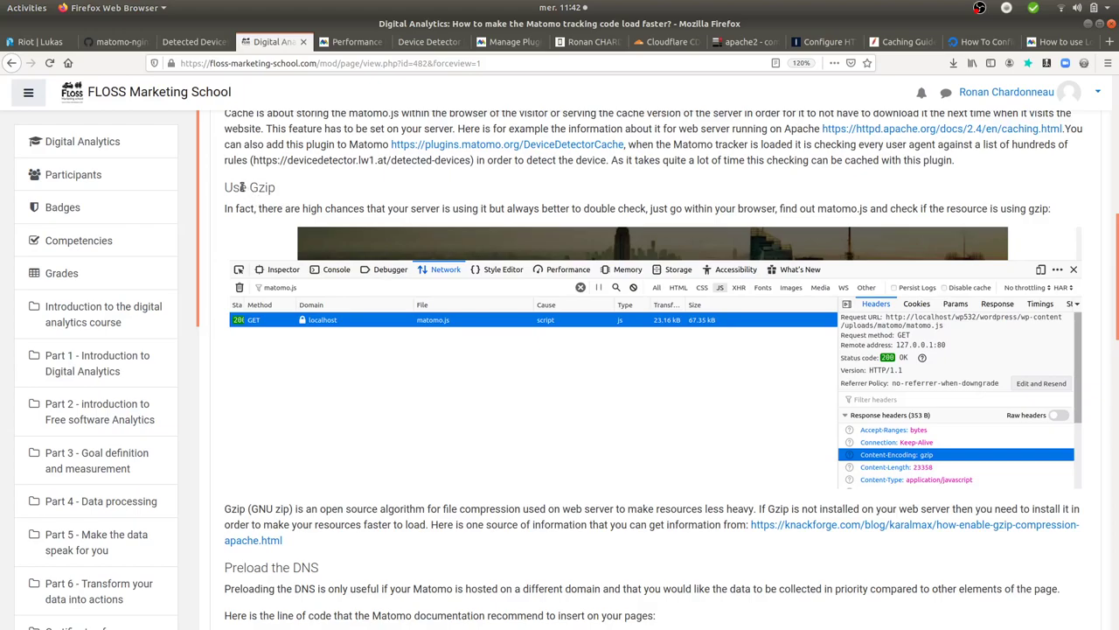
pyautogui.moveTo(243, 187); pyautogui.dragTo(278, 194)
pyautogui.scroll(-3, 569, 542)
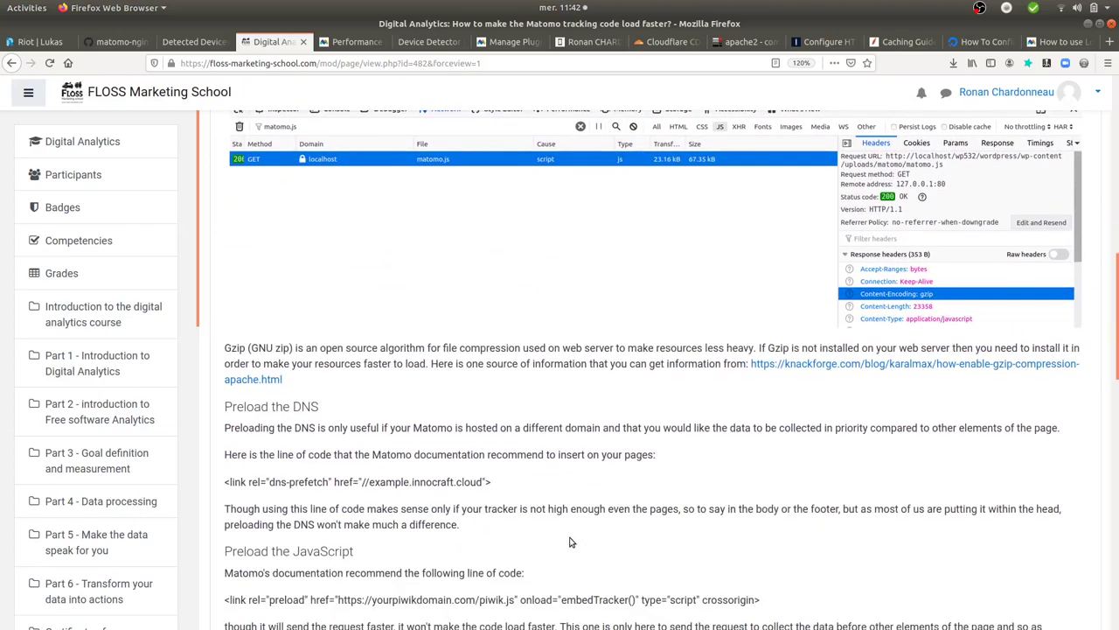
# Open the KnackForge Apache Gzip guide in a new tab, view it, and return
pyautogui.rightClick(822, 367)
pyautogui.click(839, 373)
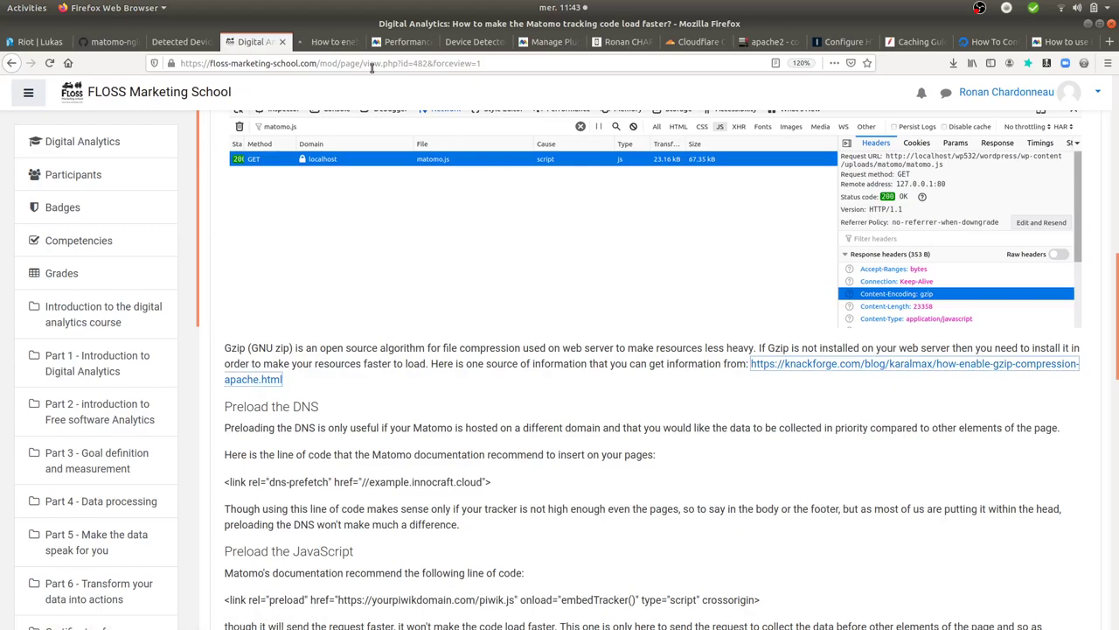
pyautogui.click(311, 44)
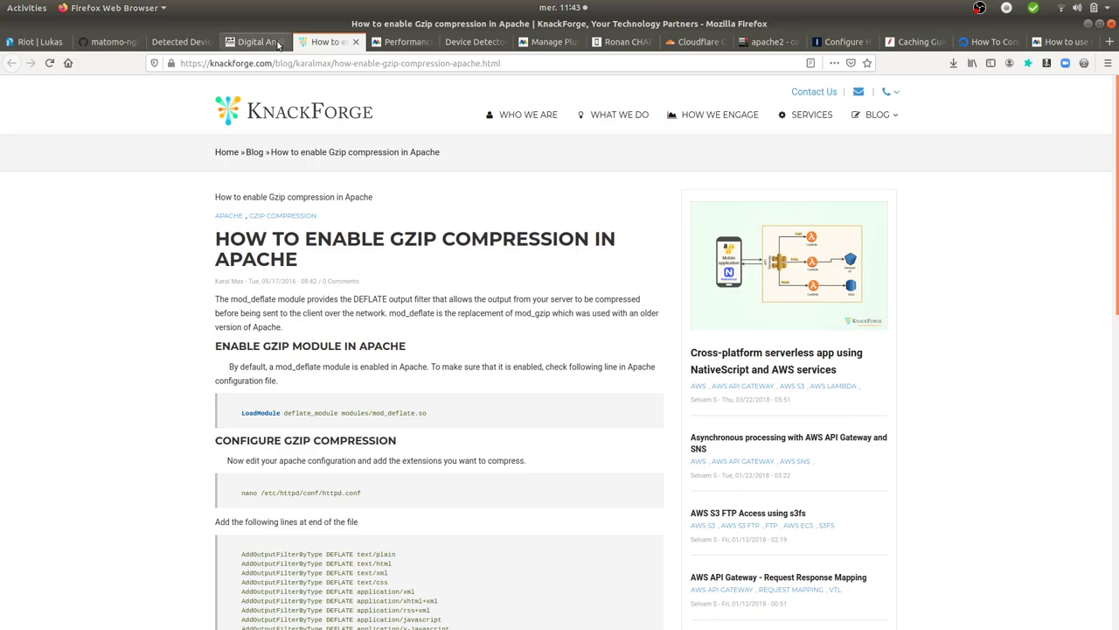
pyautogui.click(252, 40)
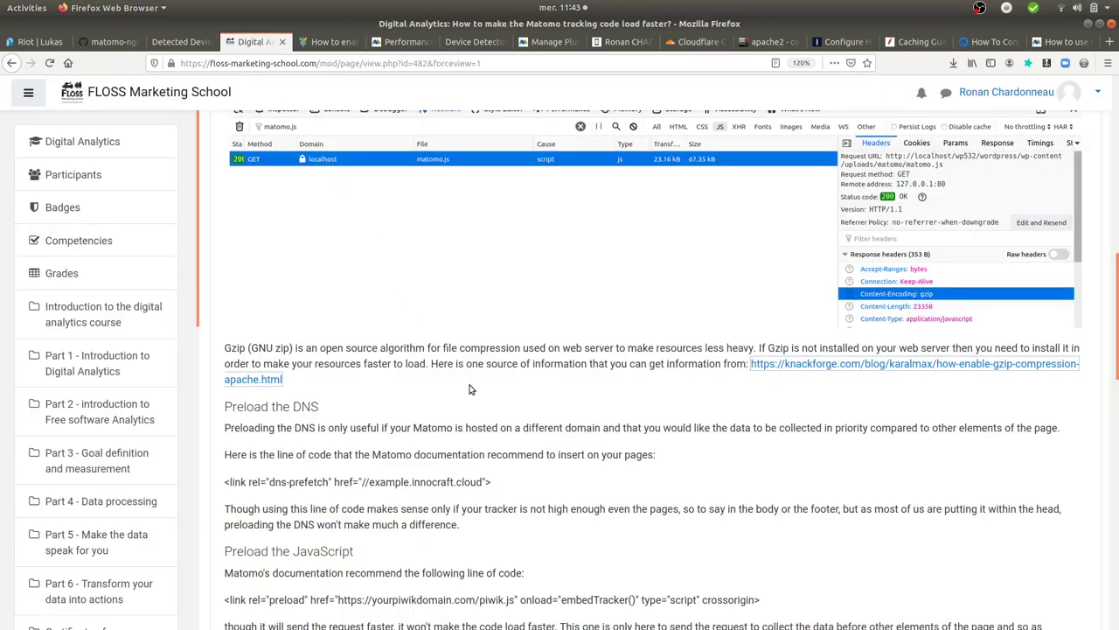
# Highlight the example.innocraft.cloud domain in the Preload the DNS dns-prefetch line
pyautogui.scroll(-3, 470, 389)
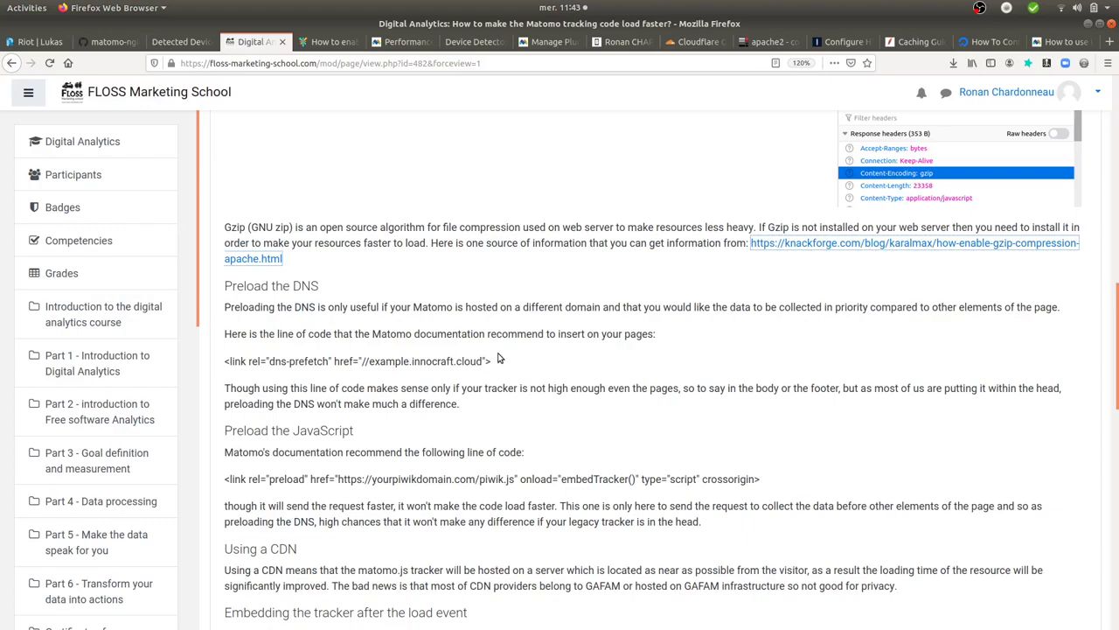
pyautogui.moveTo(495, 361); pyautogui.dragTo(395, 361)
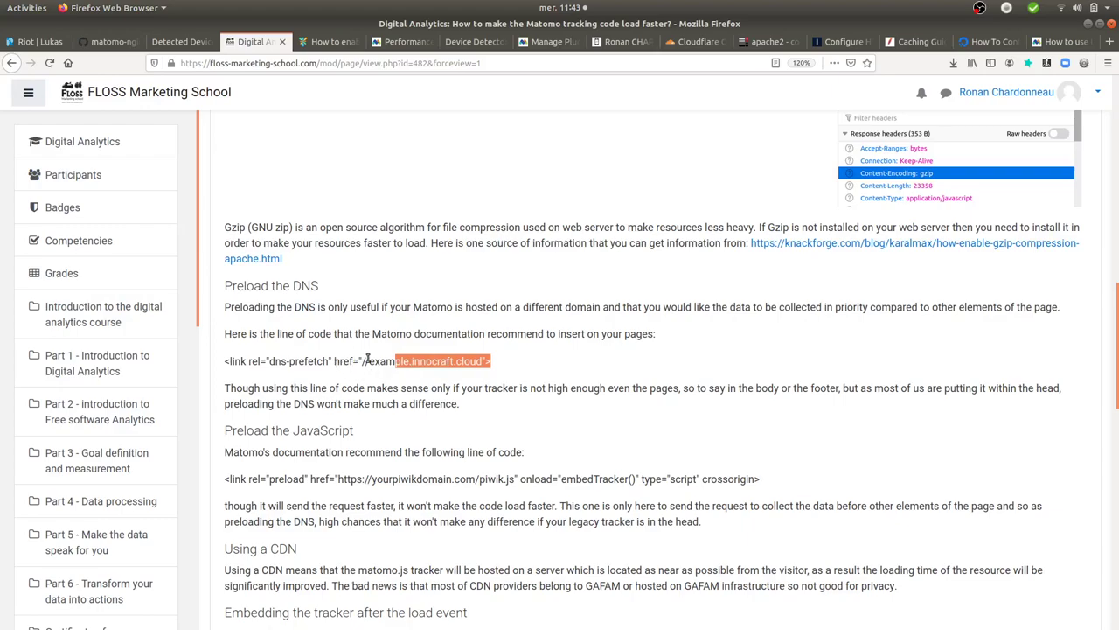
pyautogui.scroll(-1, 402, 430)
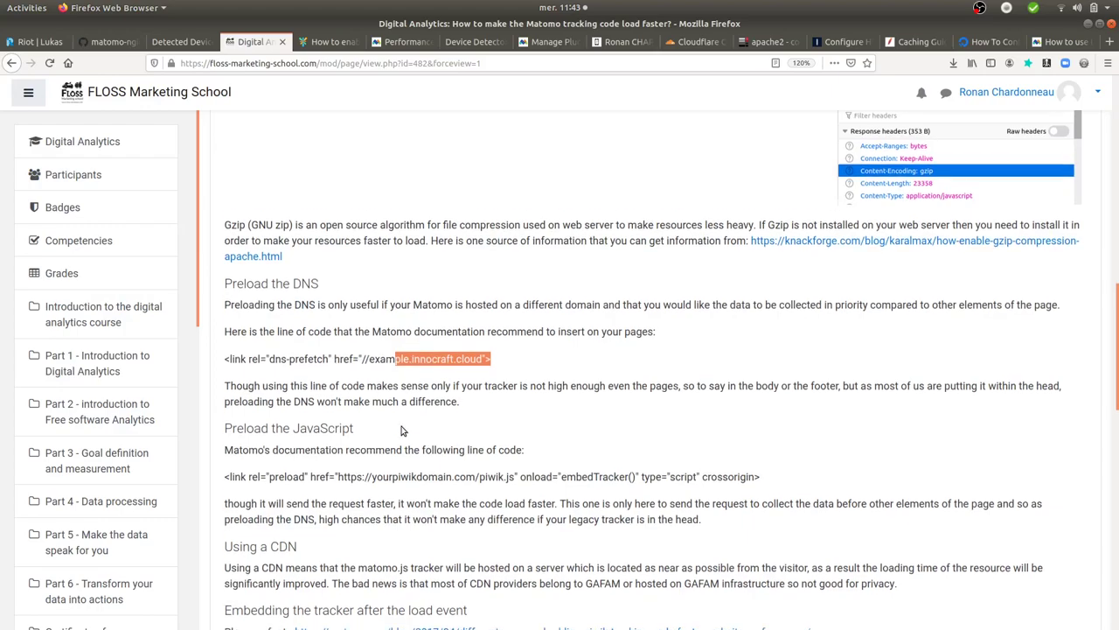
pyautogui.scroll(-3, 402, 430)
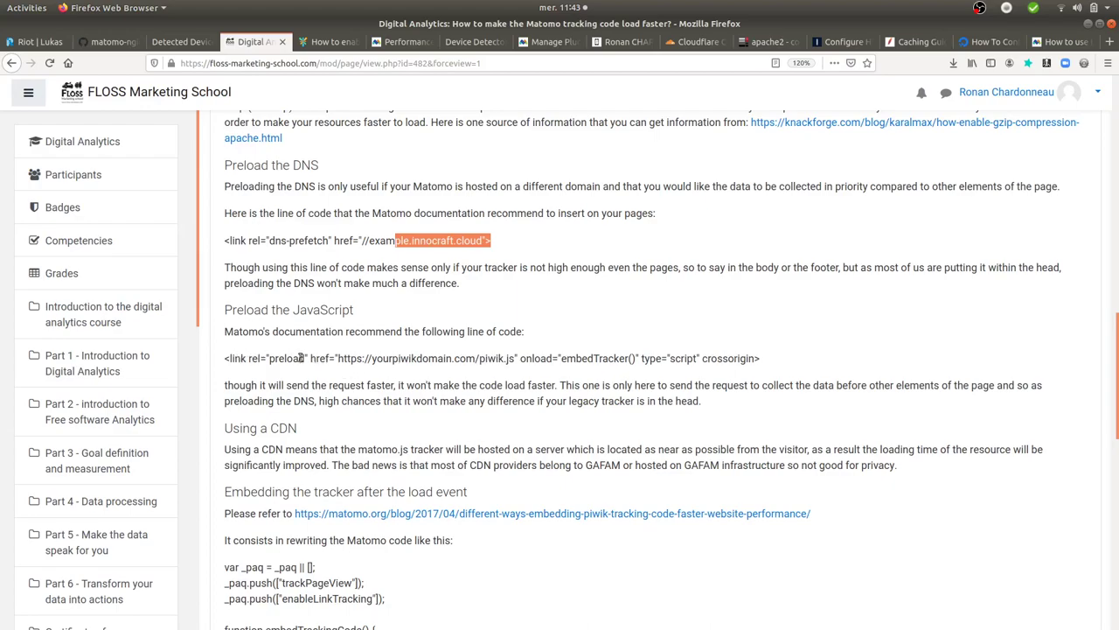
pyautogui.scroll(-2, 367, 372)
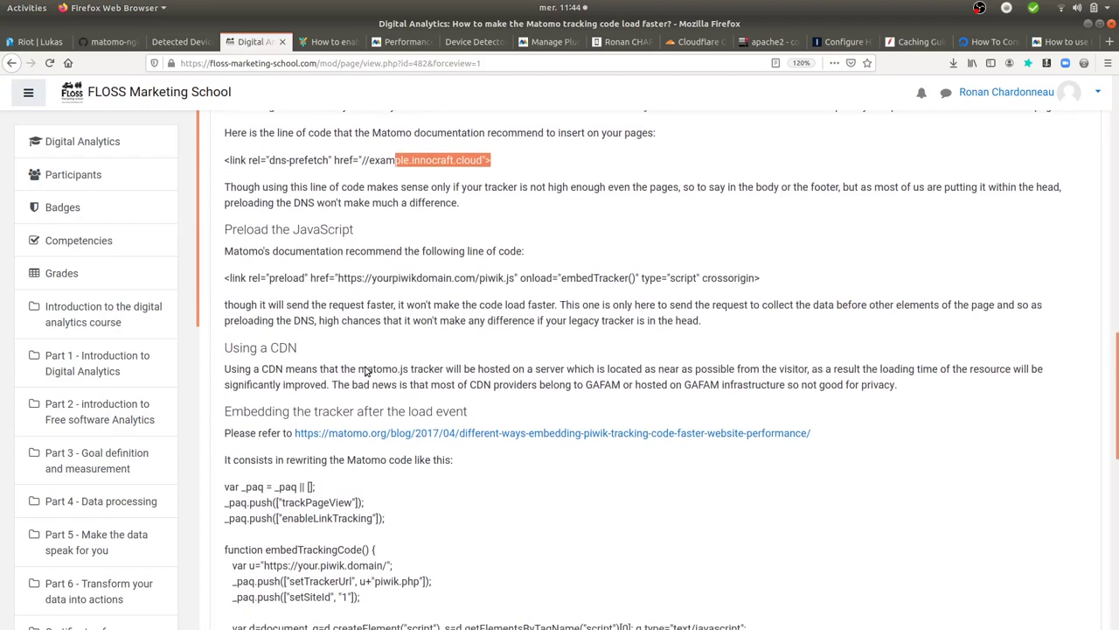
pyautogui.scroll(-2, 367, 372)
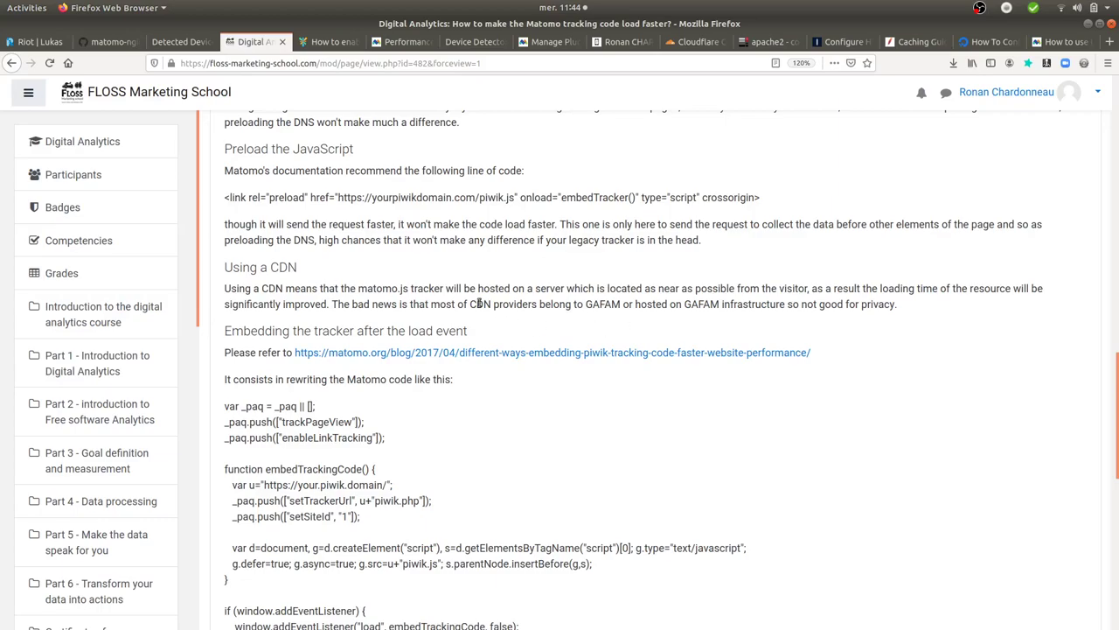
pyautogui.scroll(-1, 478, 303)
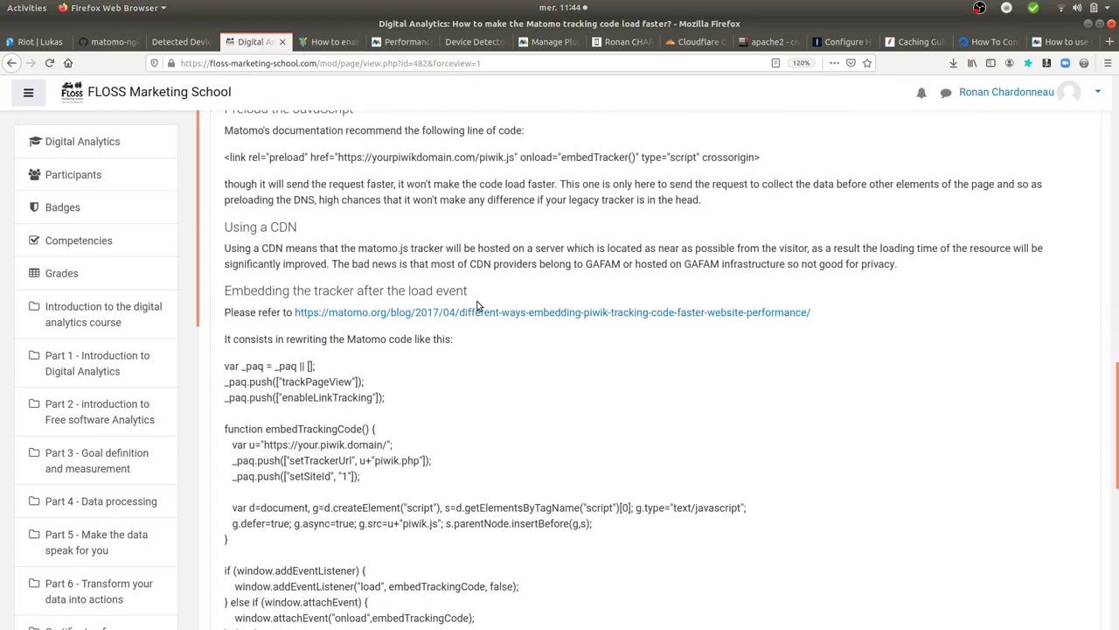
pyautogui.scroll(-1, 479, 303)
pyautogui.scroll(-1, 479, 305)
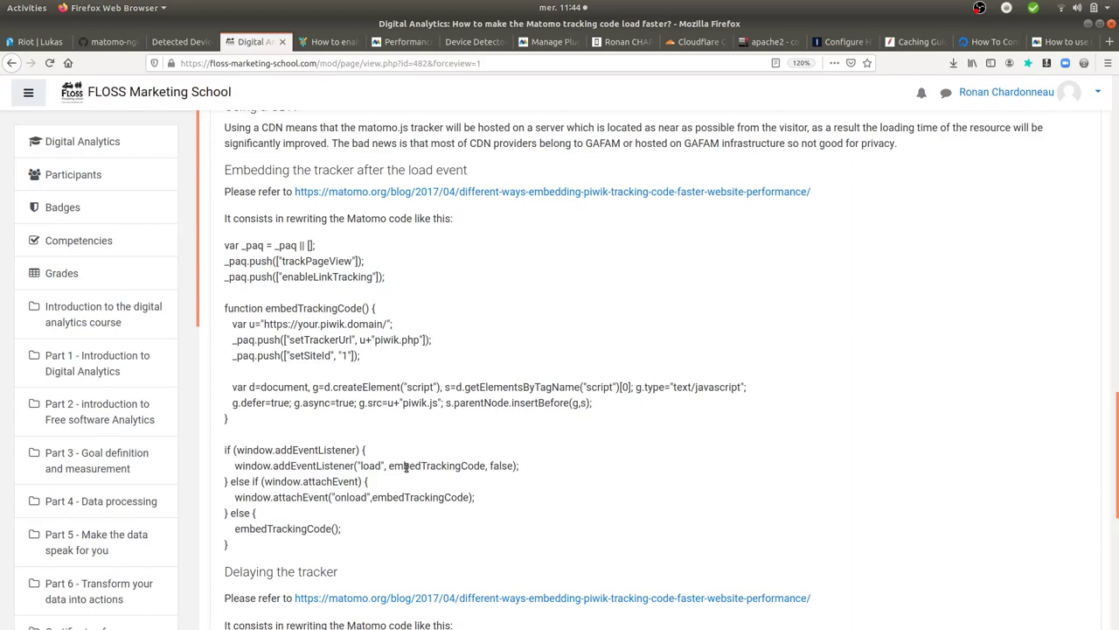
pyautogui.scroll(-4, 406, 467)
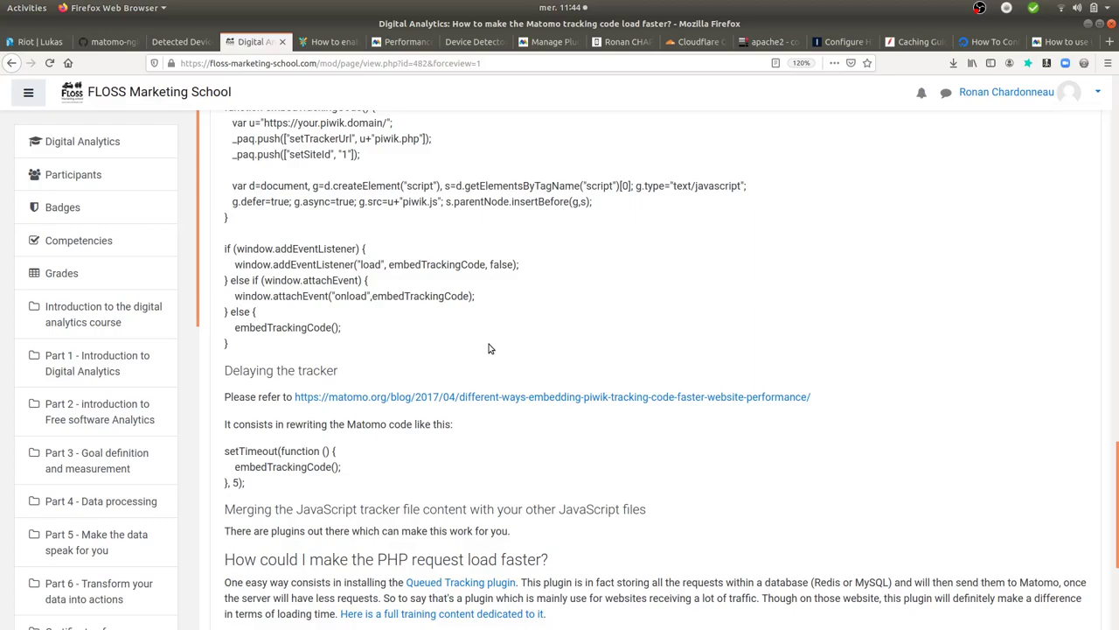
# Highlight the 'Merging the JavaScript tracker' heading and its tip at the page bottom
pyautogui.scroll(-5, 488, 348)
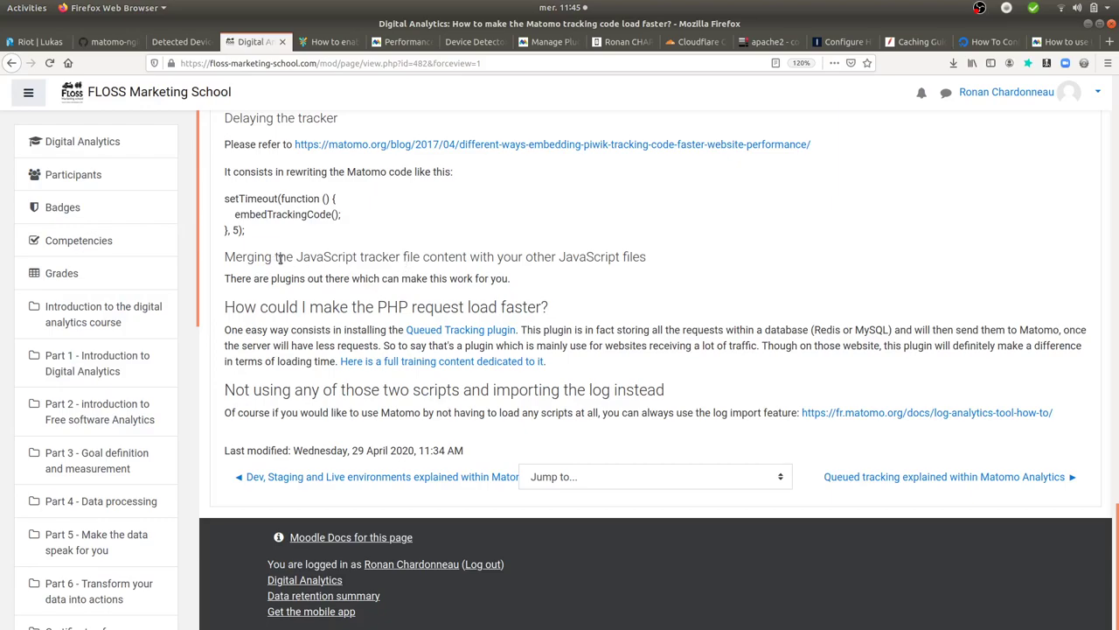
pyautogui.moveTo(281, 256); pyautogui.dragTo(394, 275)
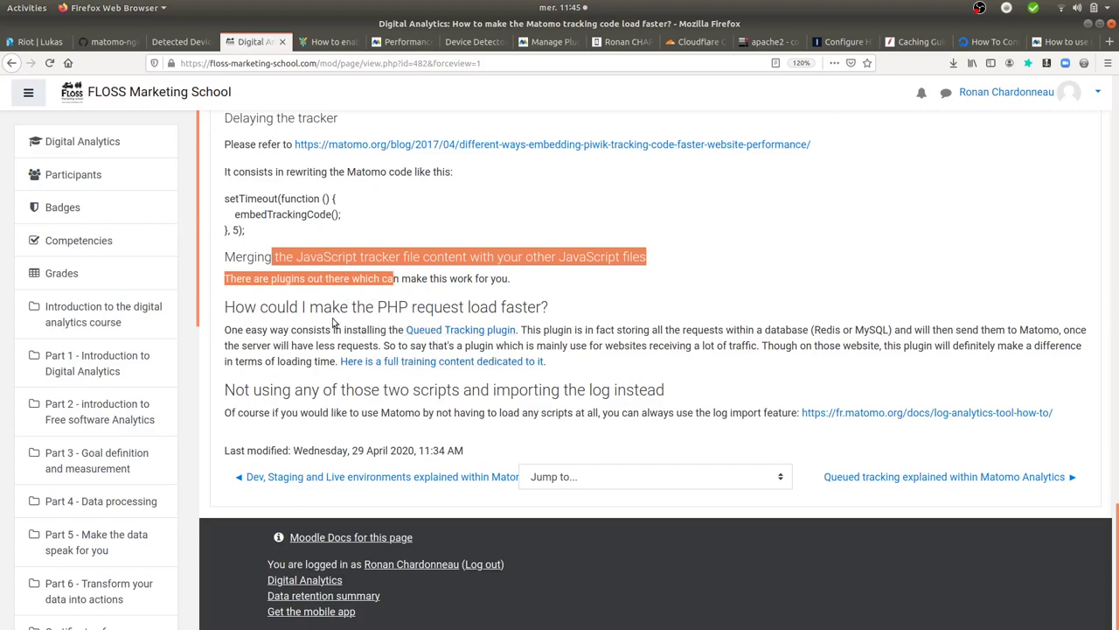
# Open the Queued Tracking marketplace plugin page in a new tab, view it, and return
pyautogui.rightClick(435, 331)
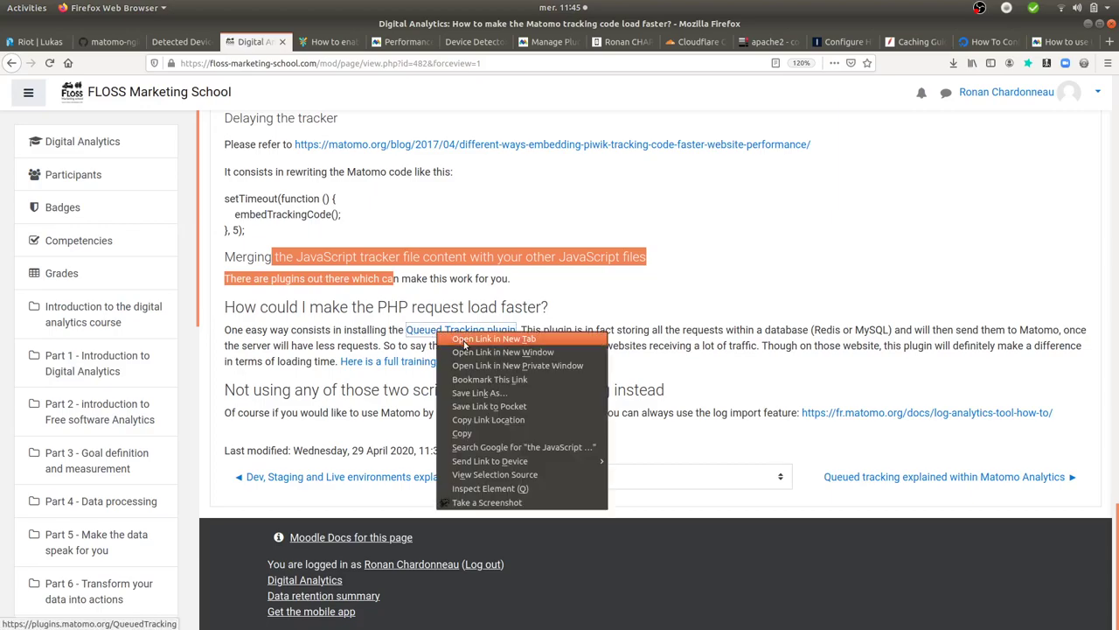
pyautogui.click(463, 342)
pyautogui.click(311, 43)
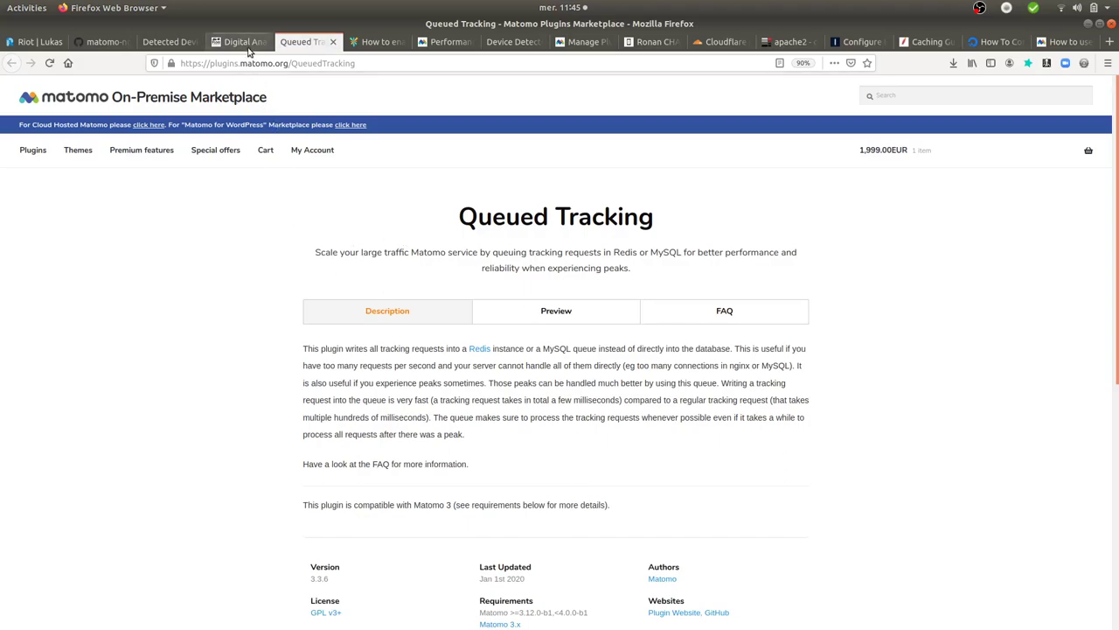
pyautogui.click(247, 43)
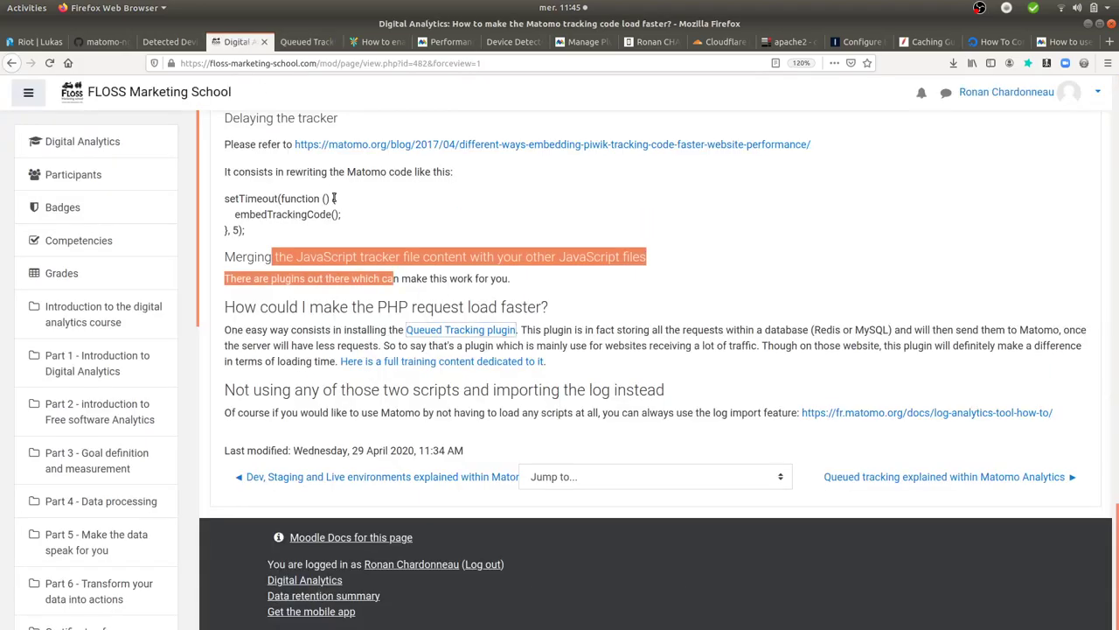